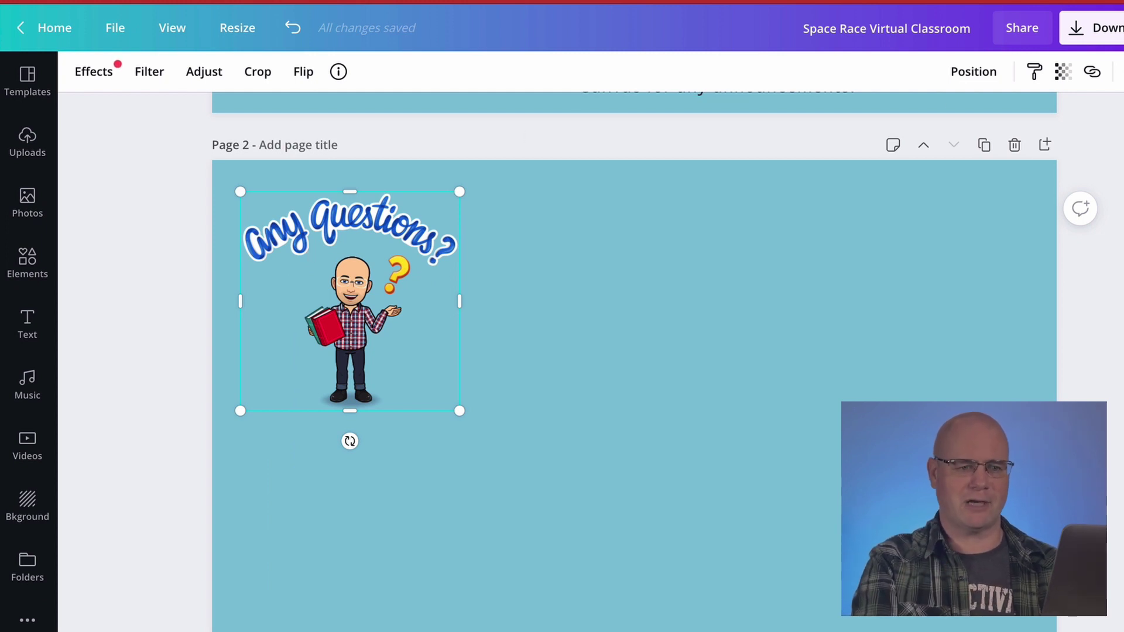
# Add the question-mark head and TOO ESY Bitmoji stickers, sizing and placing them on the left.
pyautogui.click(1031, 0)
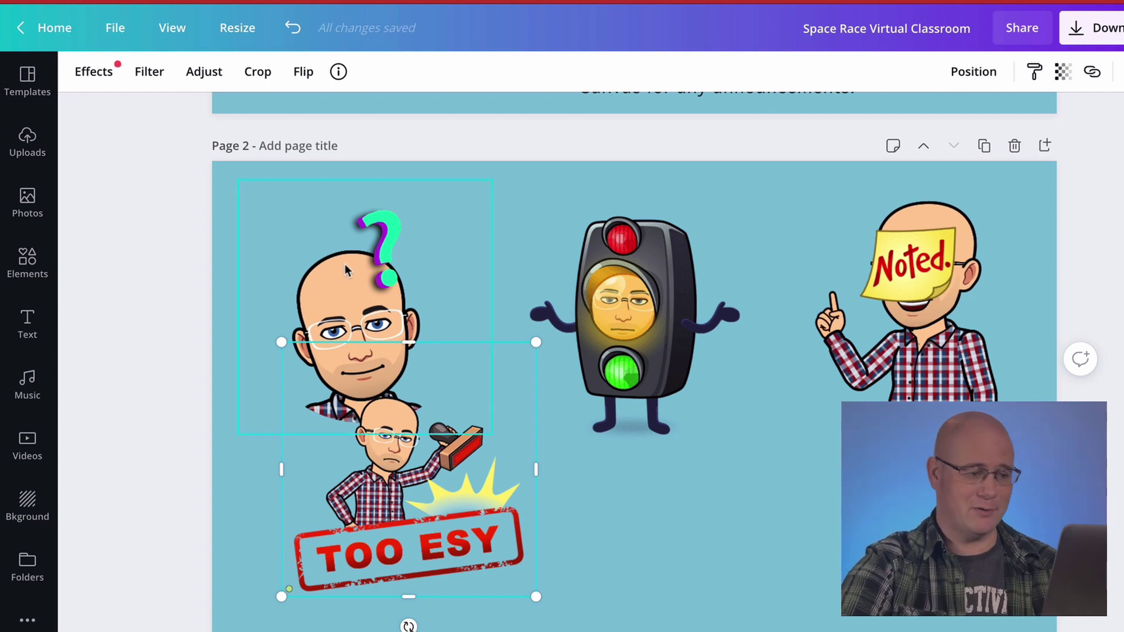
pyautogui.moveTo(384, 247); pyautogui.dragTo(426, 212)
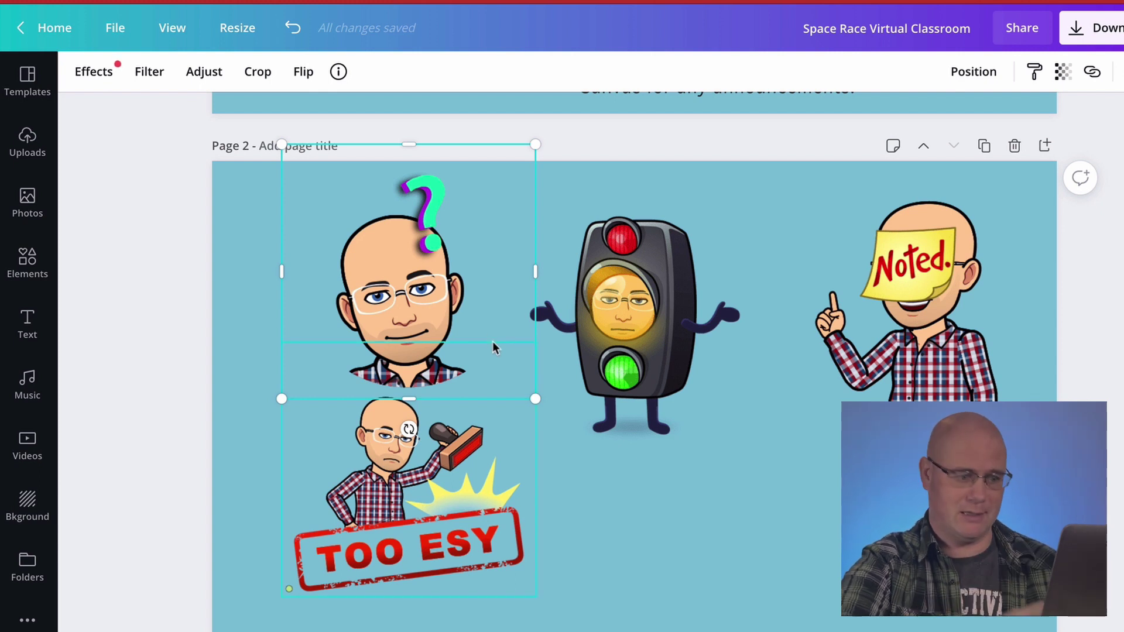
pyautogui.moveTo(526, 415); pyautogui.dragTo(475, 371)
pyautogui.moveTo(439, 326); pyautogui.dragTo(451, 357)
pyautogui.moveTo(423, 469); pyautogui.dragTo(406, 475)
# Shrink and place the traffic light and Noted stickers on the right to complete the grid.
pyautogui.click(590, 342)
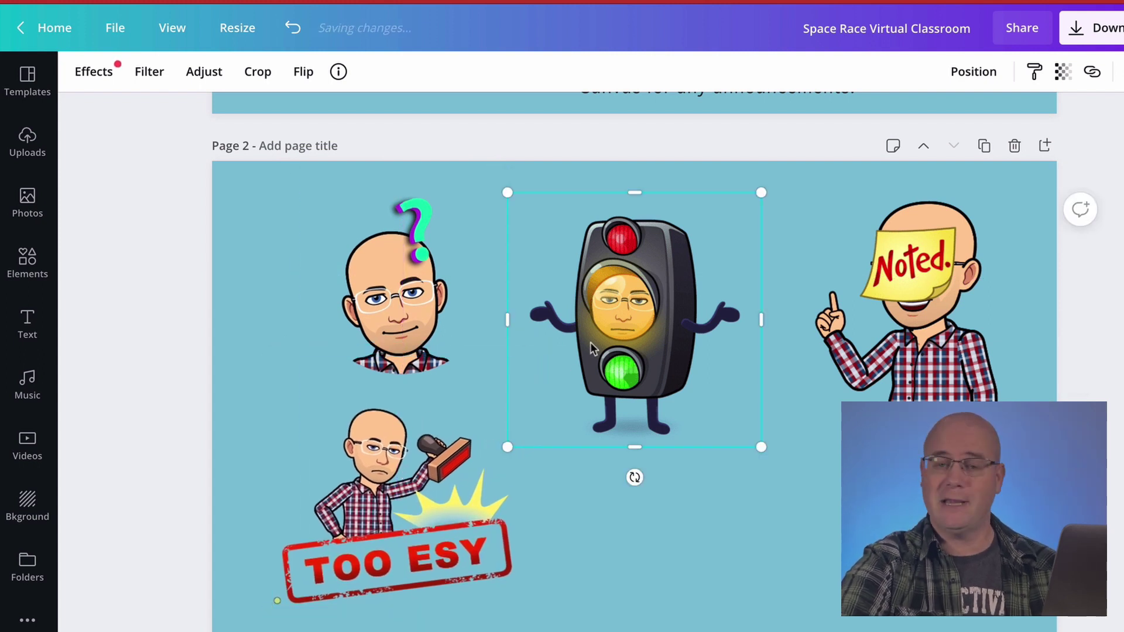
pyautogui.moveTo(635, 375); pyautogui.dragTo(646, 351)
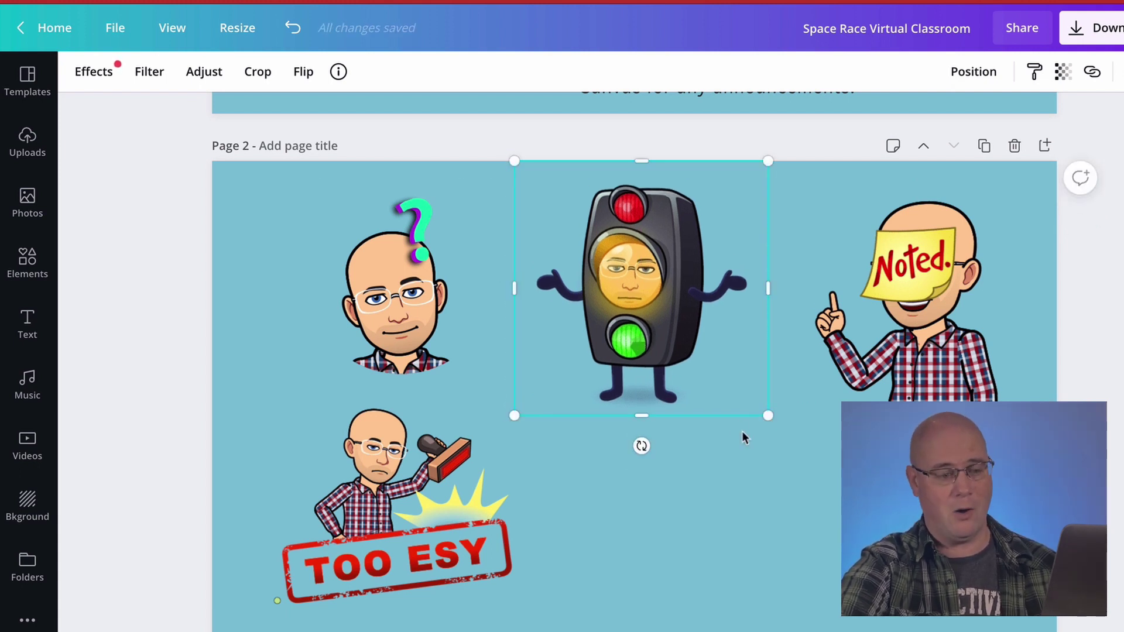
pyautogui.moveTo(768, 416); pyautogui.dragTo(746, 394)
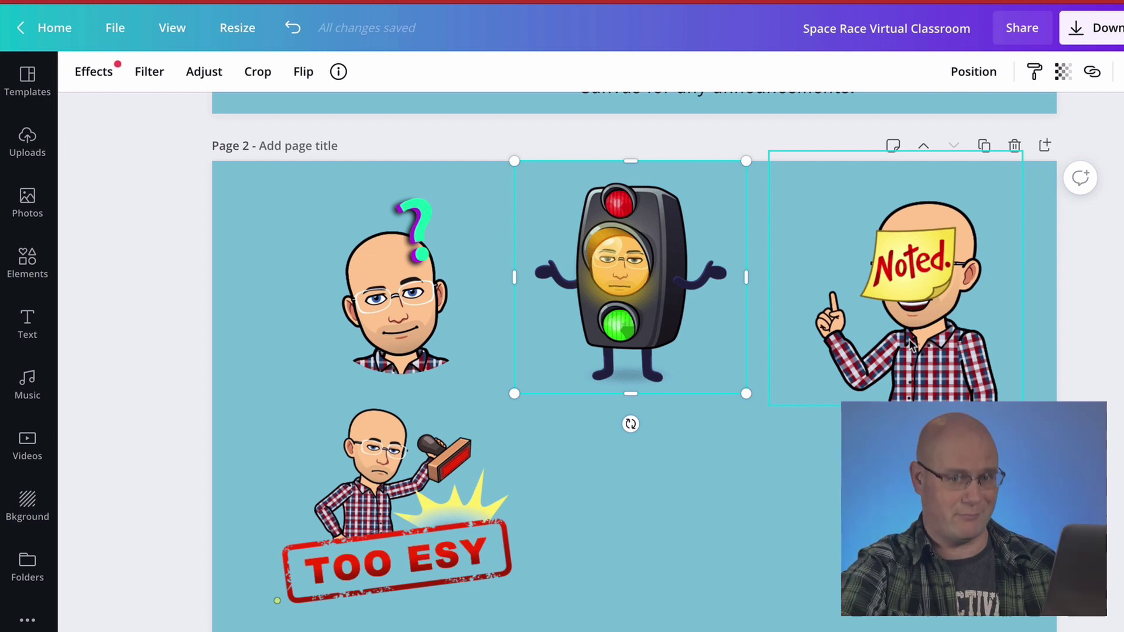
pyautogui.moveTo(954, 302); pyautogui.dragTo(686, 501)
pyautogui.moveTo(649, 301); pyautogui.dragTo(680, 282)
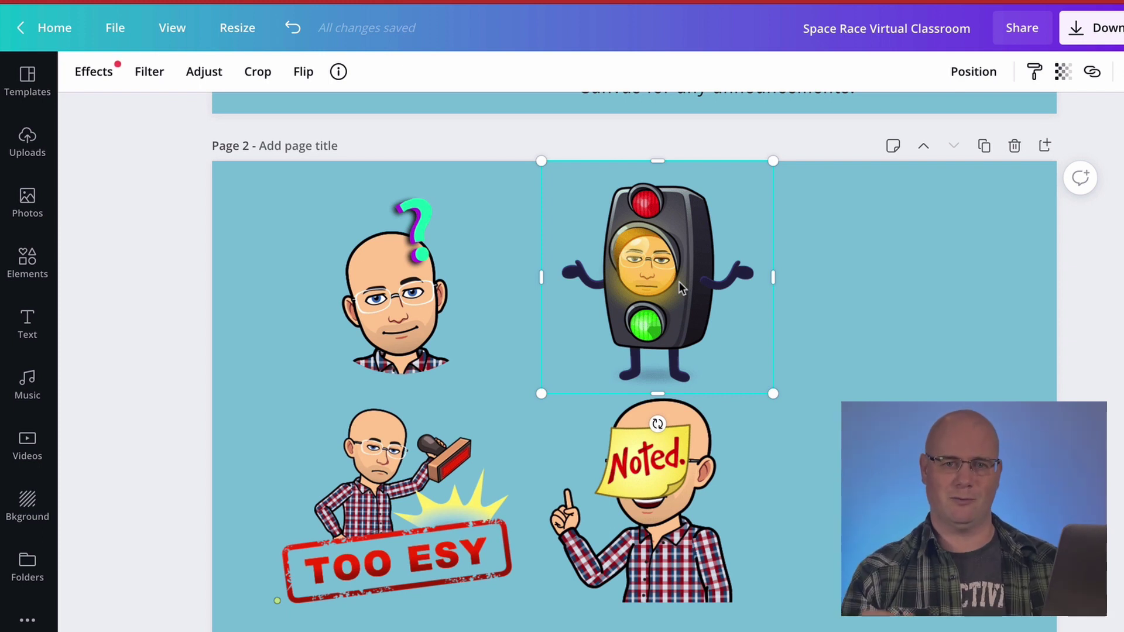
# Download both pages of the sticker design as a PNG file.
pyautogui.click(1101, 30)
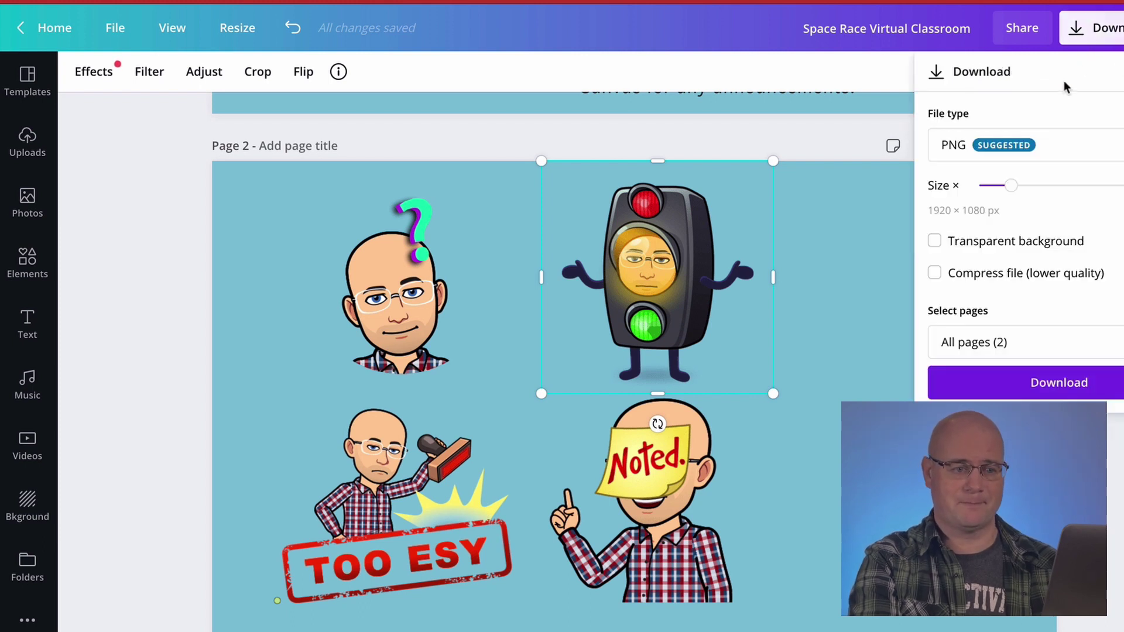
pyautogui.click(1055, 368)
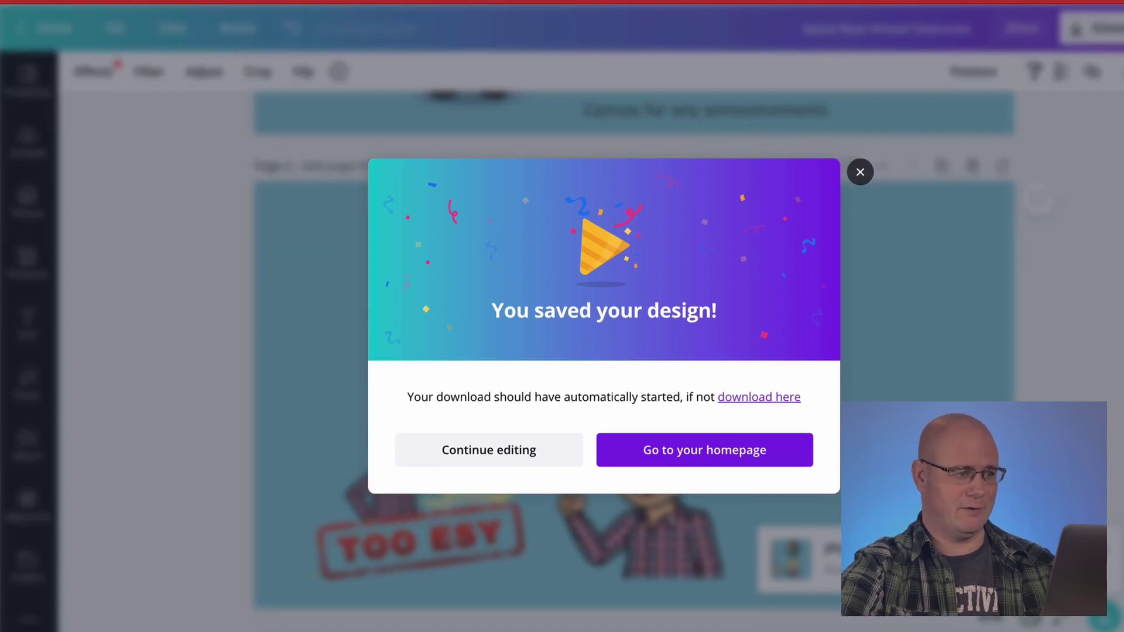
# Go to peardeck.com in a new tab, log in as a teacher, and create a Google Slides lesson.
pyautogui.hotkey('ctrl', 't')
pyautogui.write('pear')
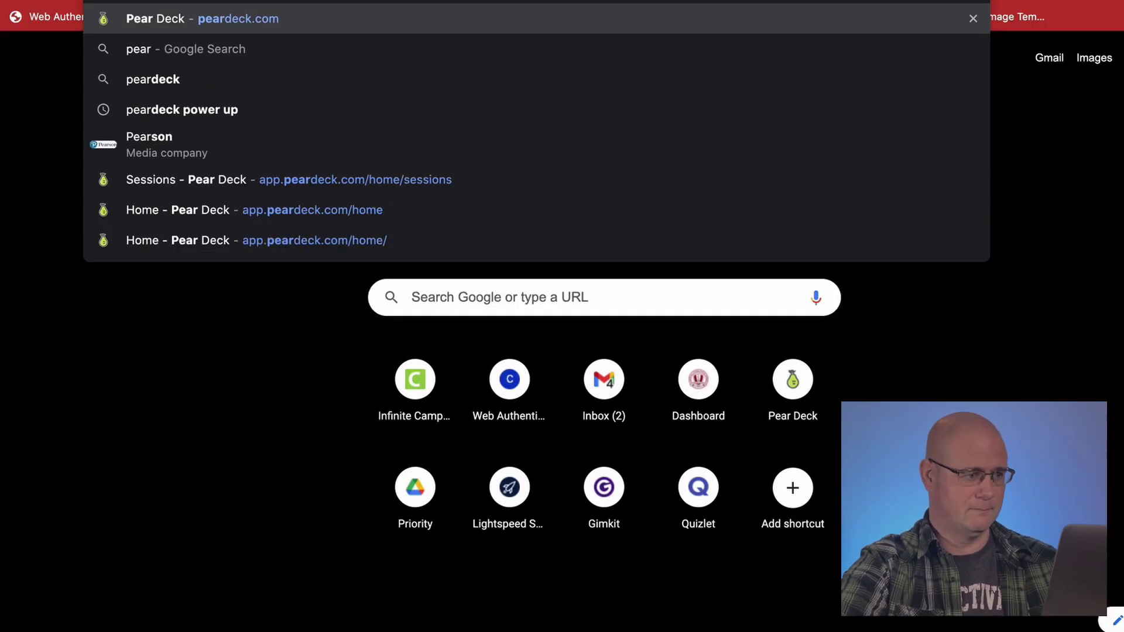
pyautogui.press('Return')
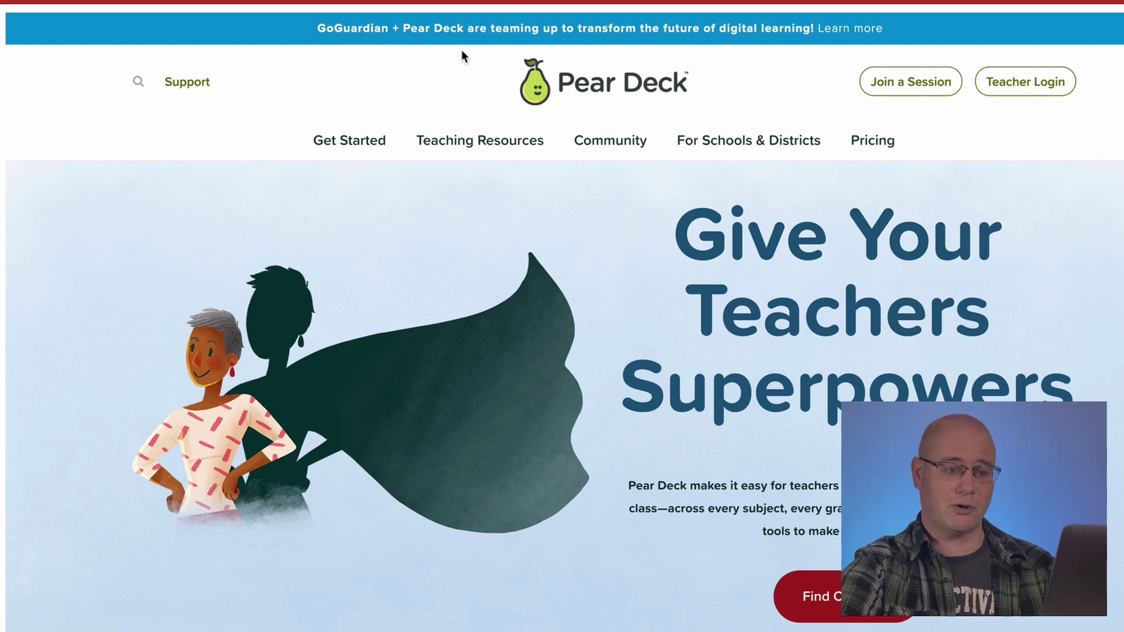
pyautogui.click(1029, 83)
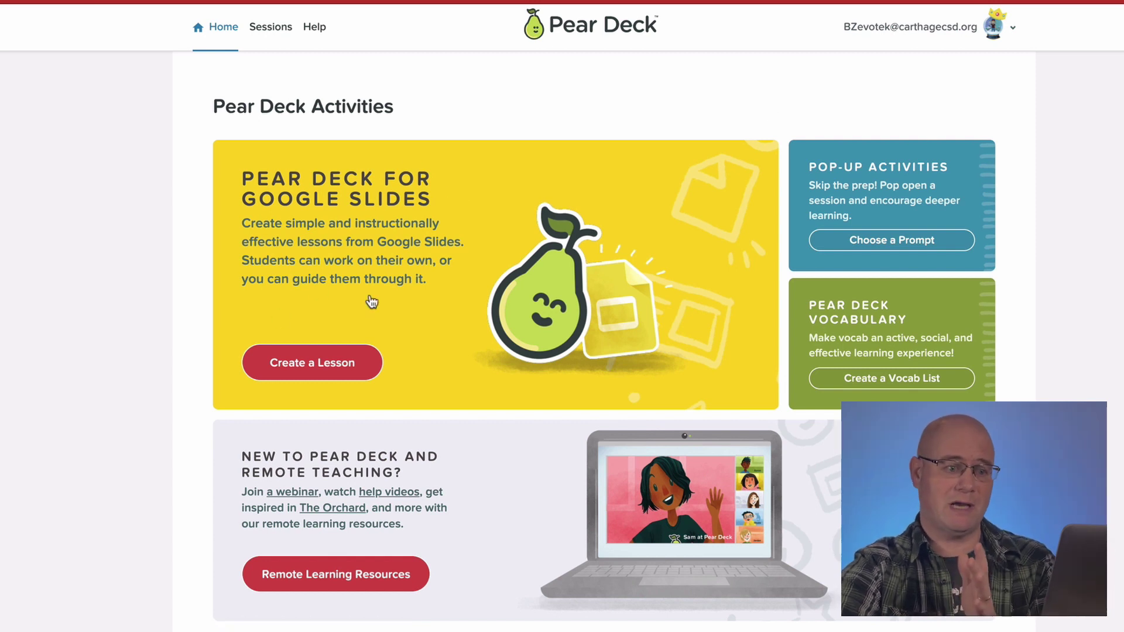
pyautogui.click(296, 377)
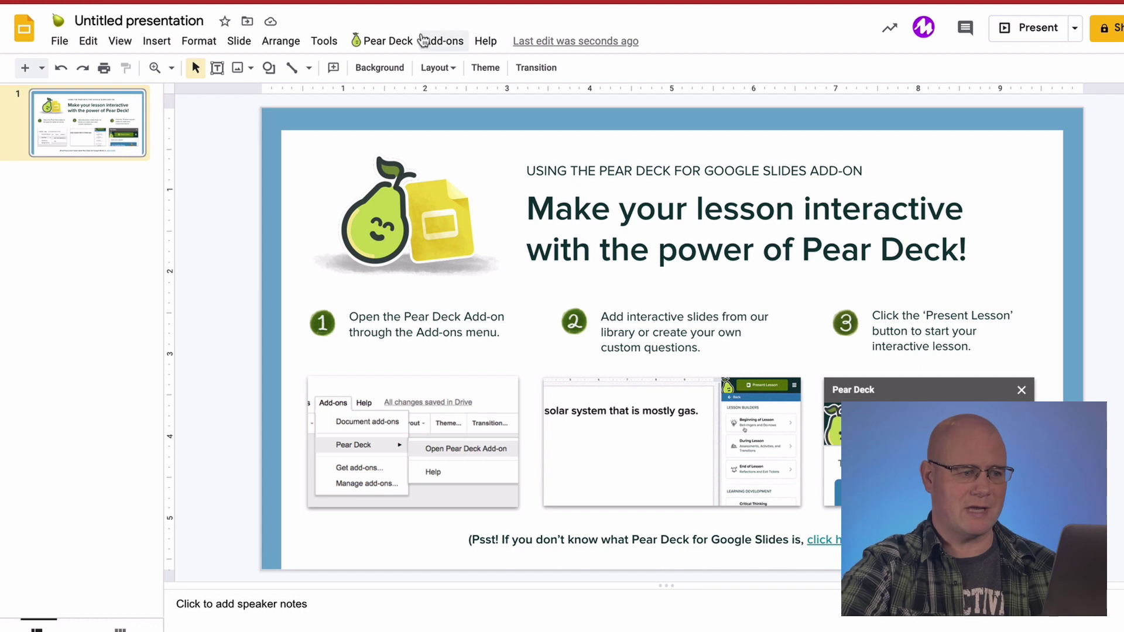
# Launch the Pear Deck add-on panel and insert a blank second slide.
pyautogui.click(441, 41)
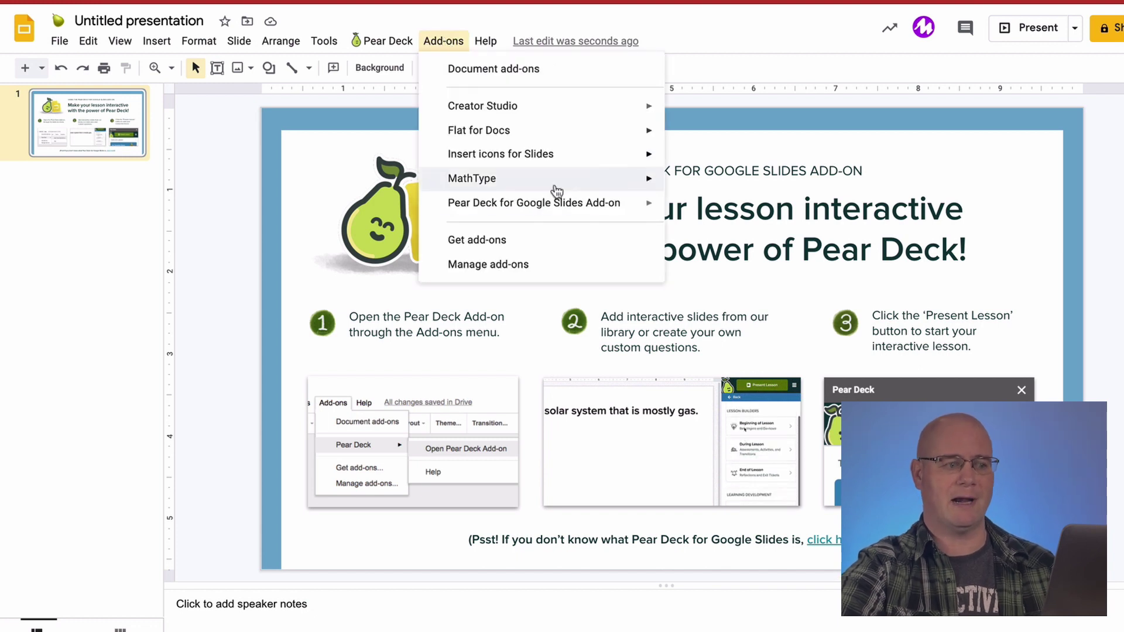
pyautogui.click(385, 41)
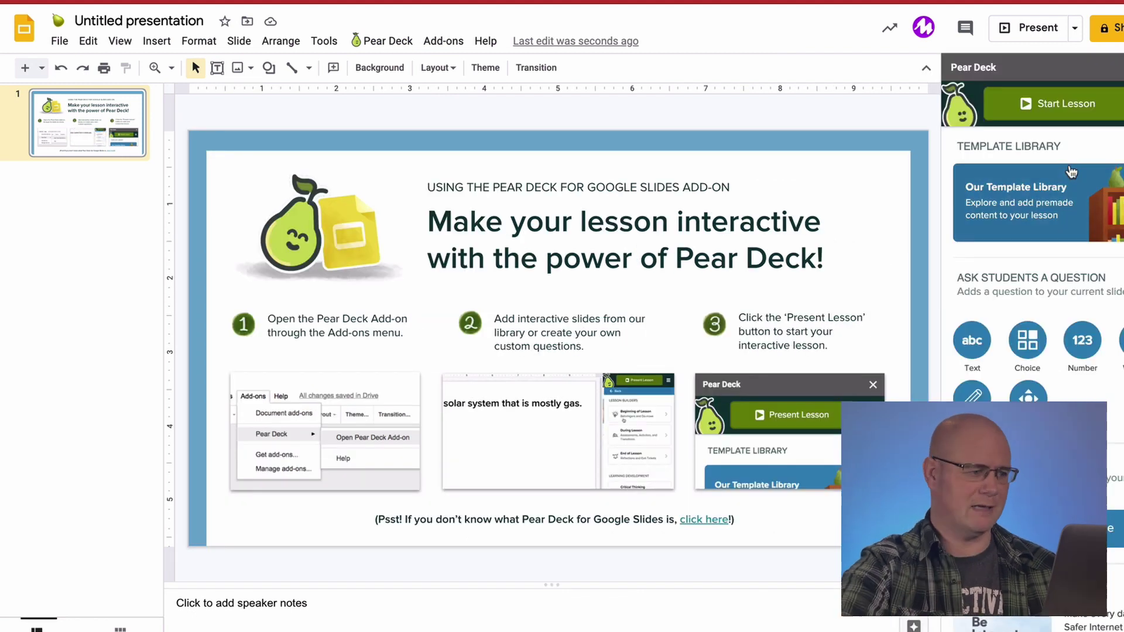
pyautogui.click(42, 68)
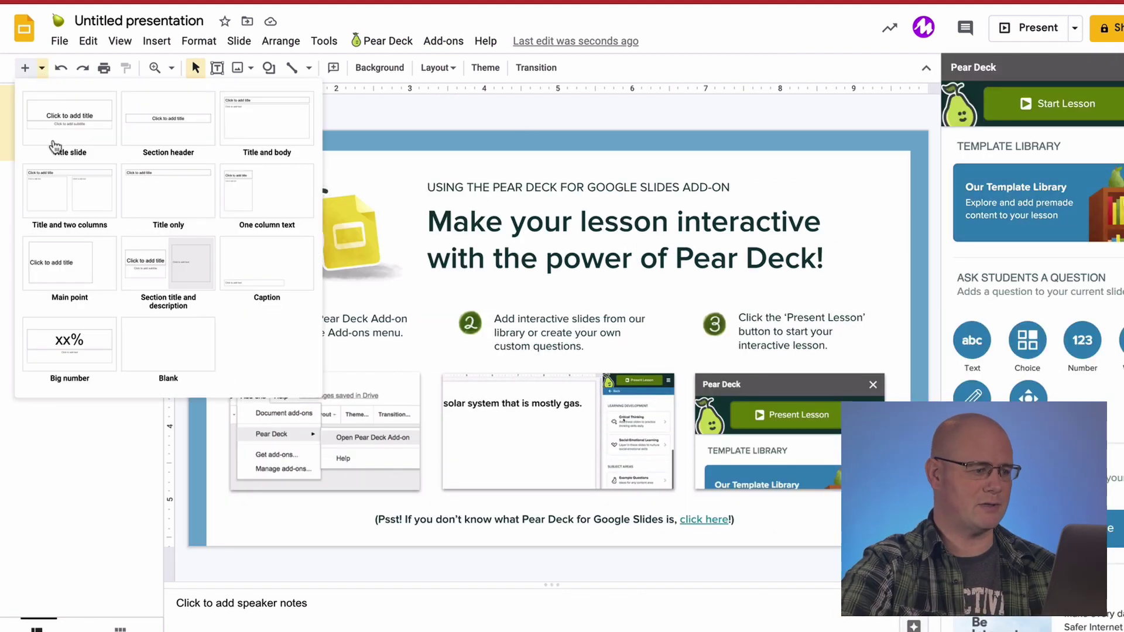
pyautogui.click(184, 341)
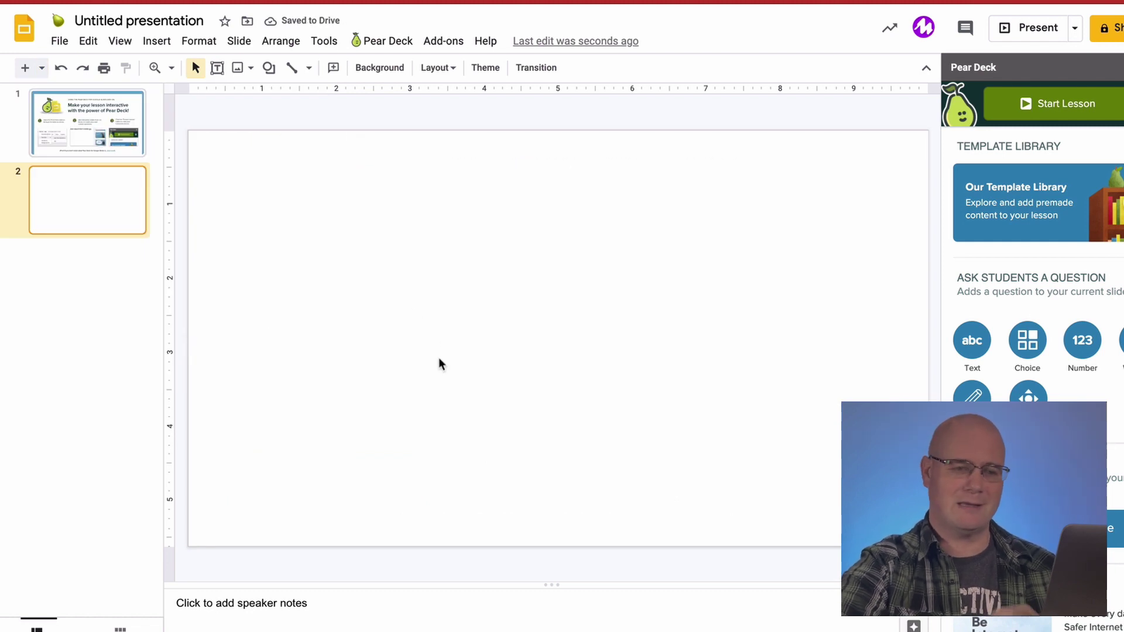
# Drop the four-sticker image onto slide 2, reposition it, then undo and delete it.
pyautogui.moveTo(502, 338); pyautogui.dragTo(502, 336)
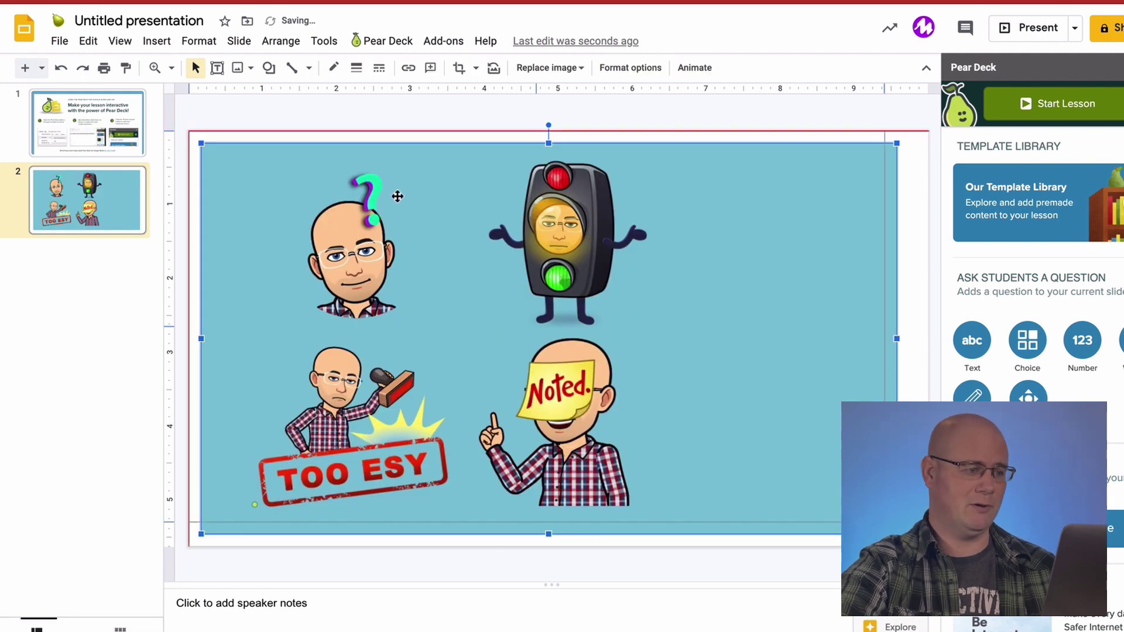
pyautogui.moveTo(396, 194); pyautogui.dragTo(443, 224)
pyautogui.hotkey('ctrl', 'z')
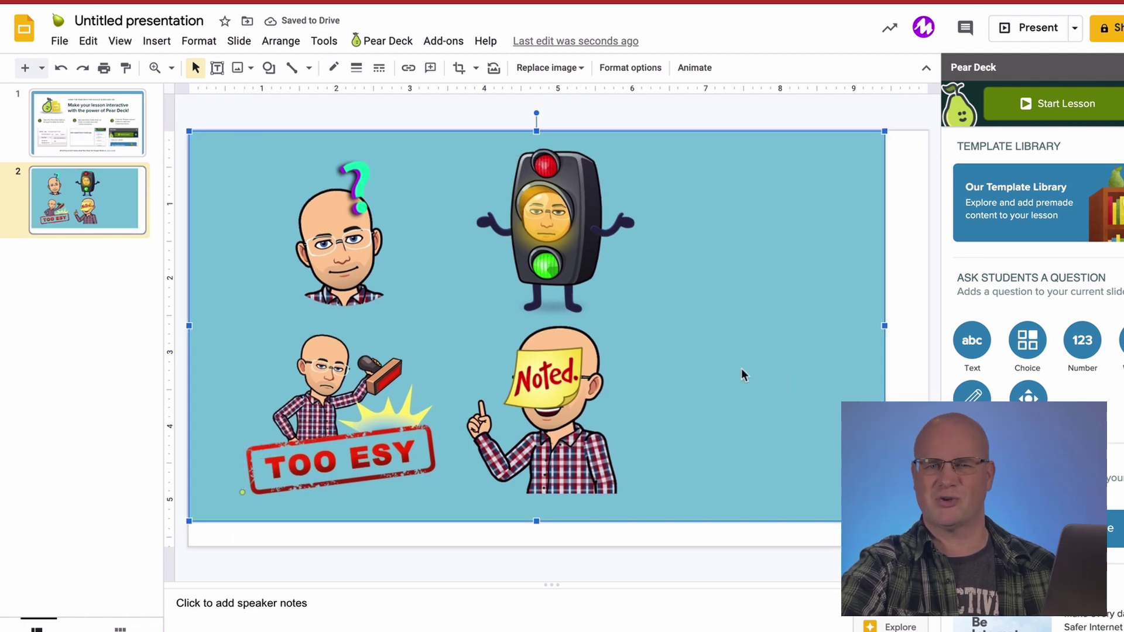
pyautogui.press('Delete')
# Set slide 2's background to the uploaded Canva four-sticker choice-board image.
pyautogui.rightClick(621, 359)
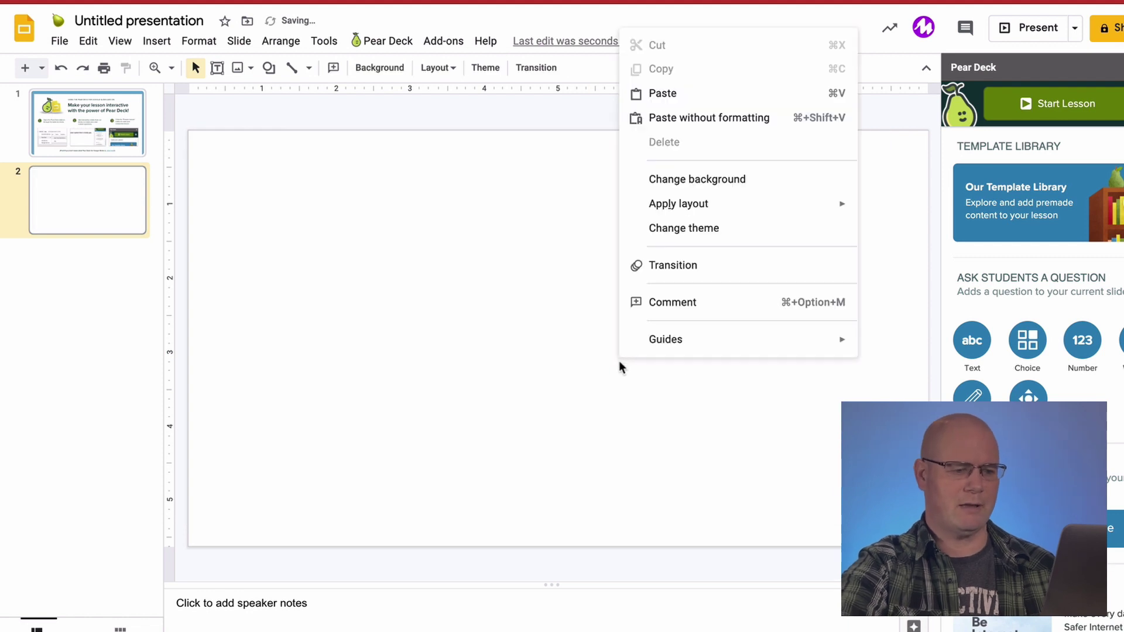
pyautogui.click(702, 179)
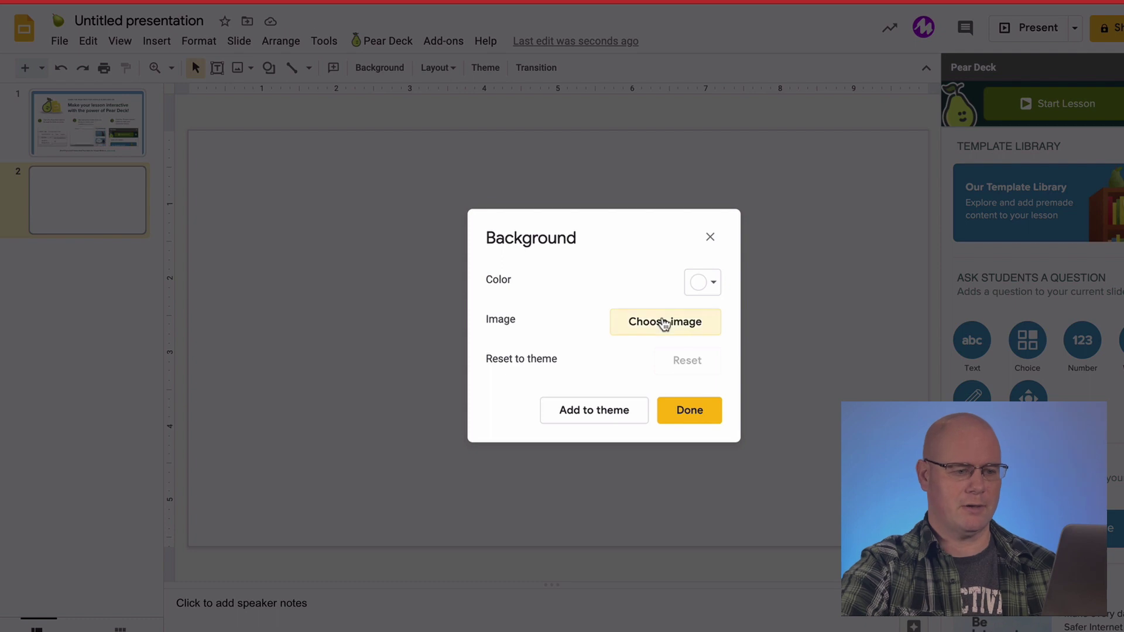
pyautogui.click(663, 320)
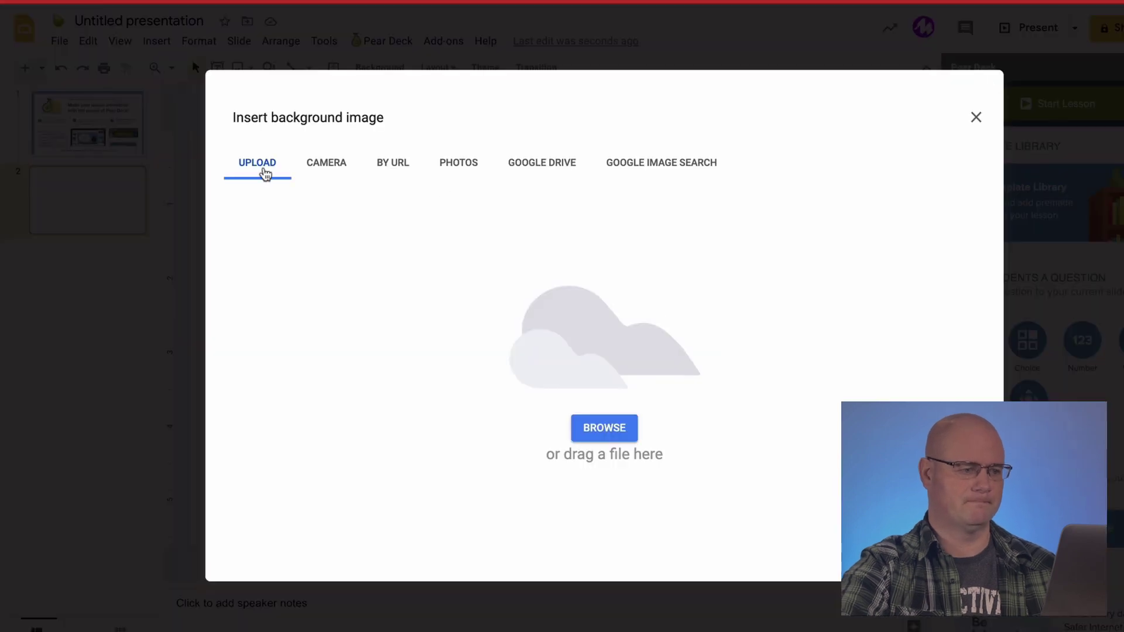
pyautogui.click(603, 424)
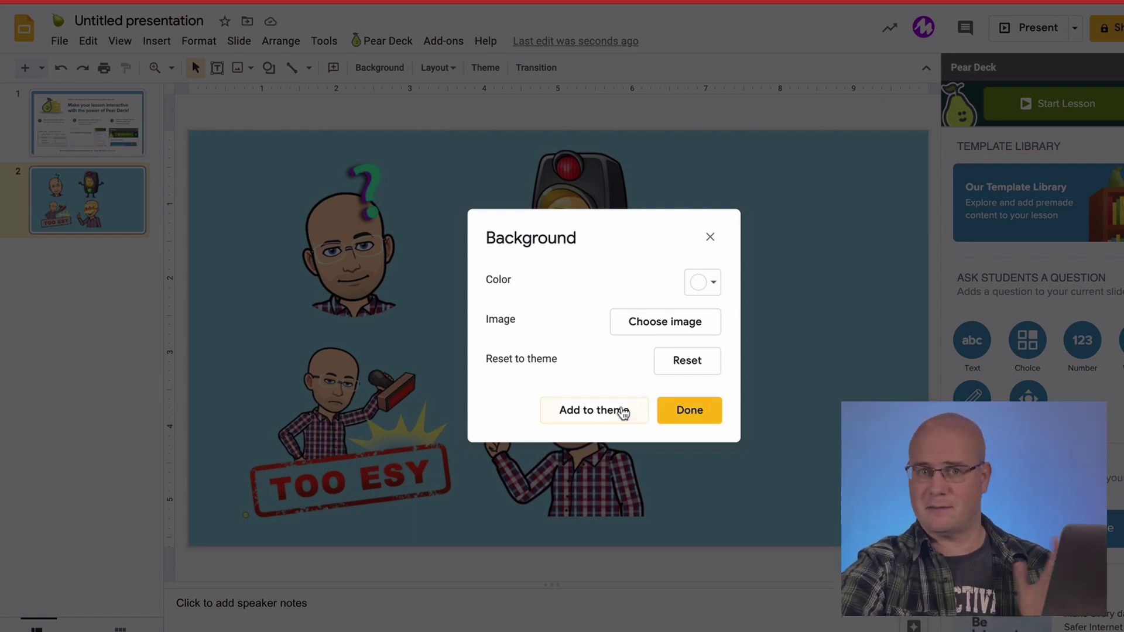
pyautogui.click(699, 413)
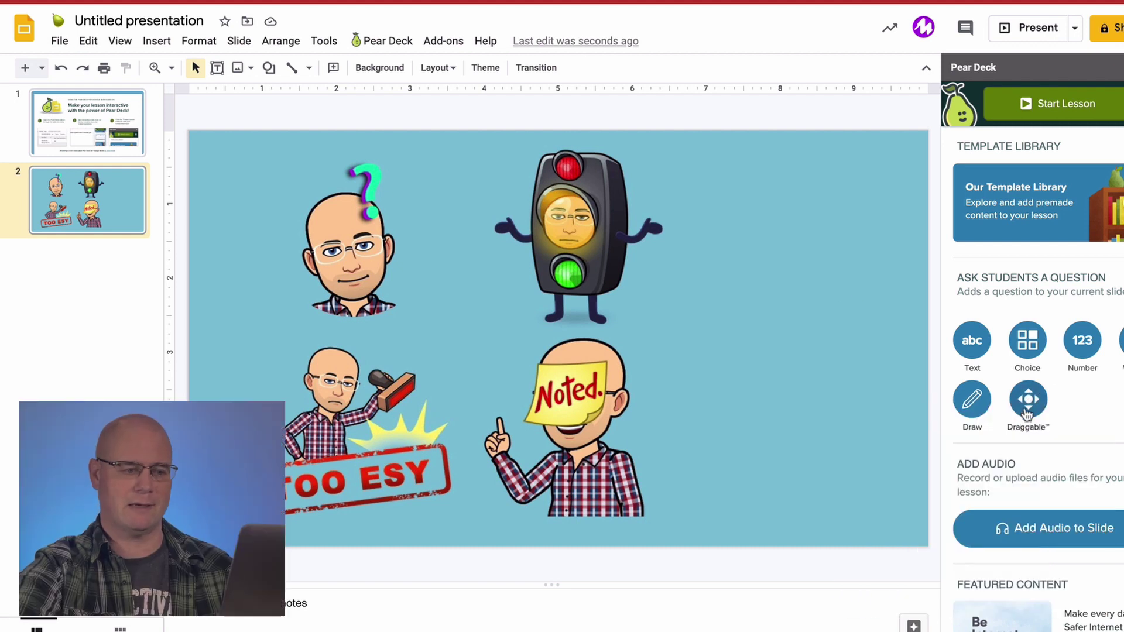
# Add a Pear Deck Draggable question to slide 2 and open the Dot item's icon choices.
pyautogui.click(1022, 419)
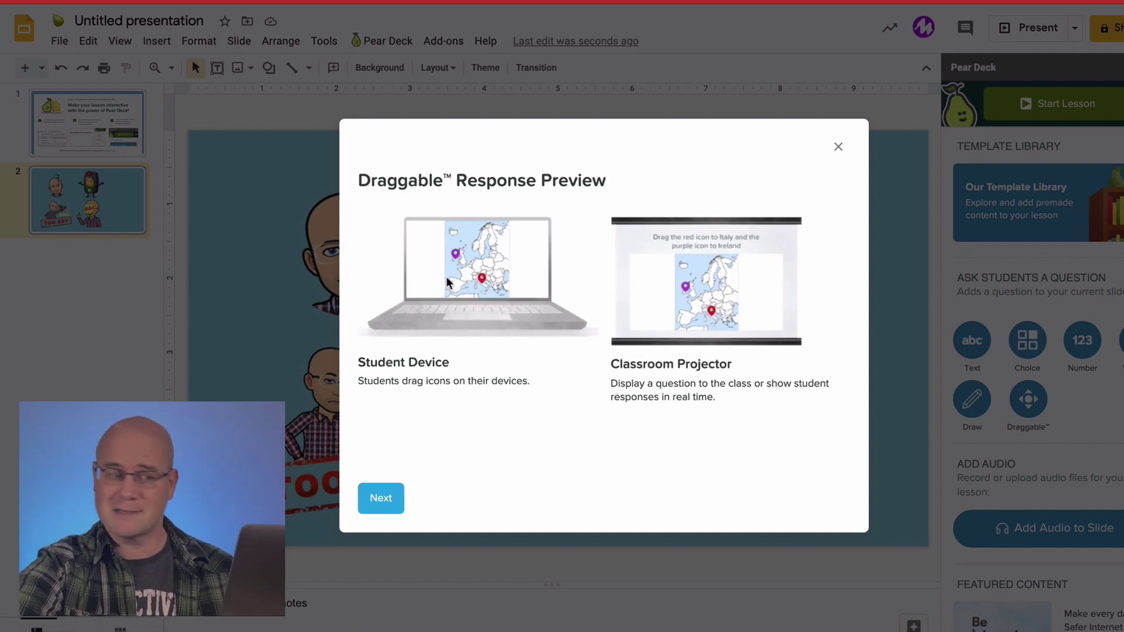
pyautogui.click(377, 496)
pyautogui.click(532, 250)
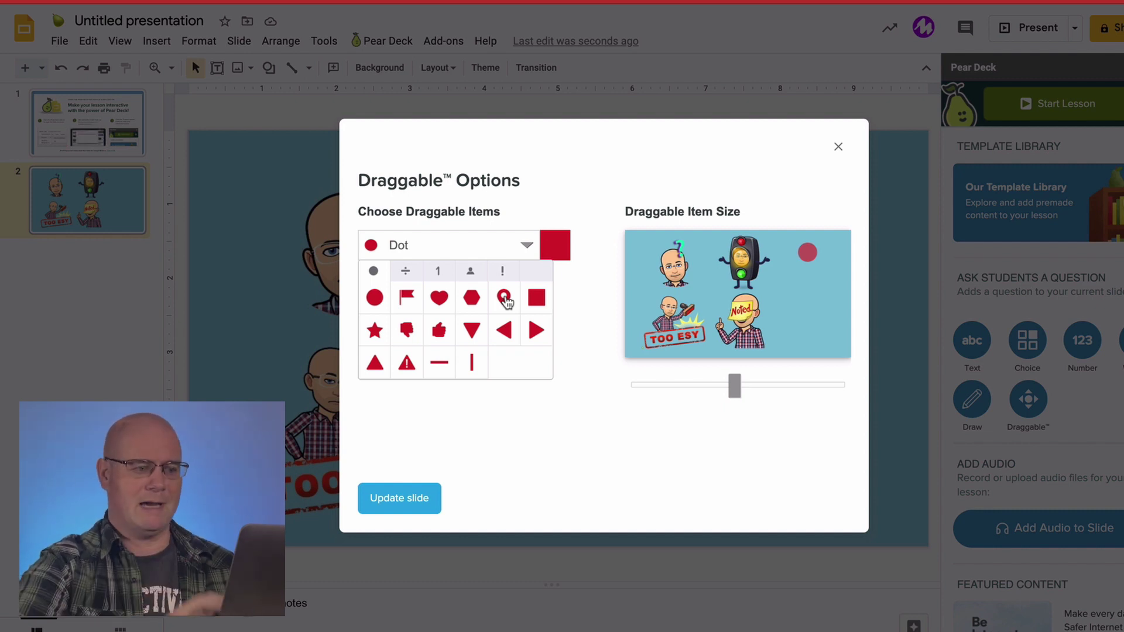
# Switch the icon picker from math symbols to the number icons.
pyautogui.click(407, 272)
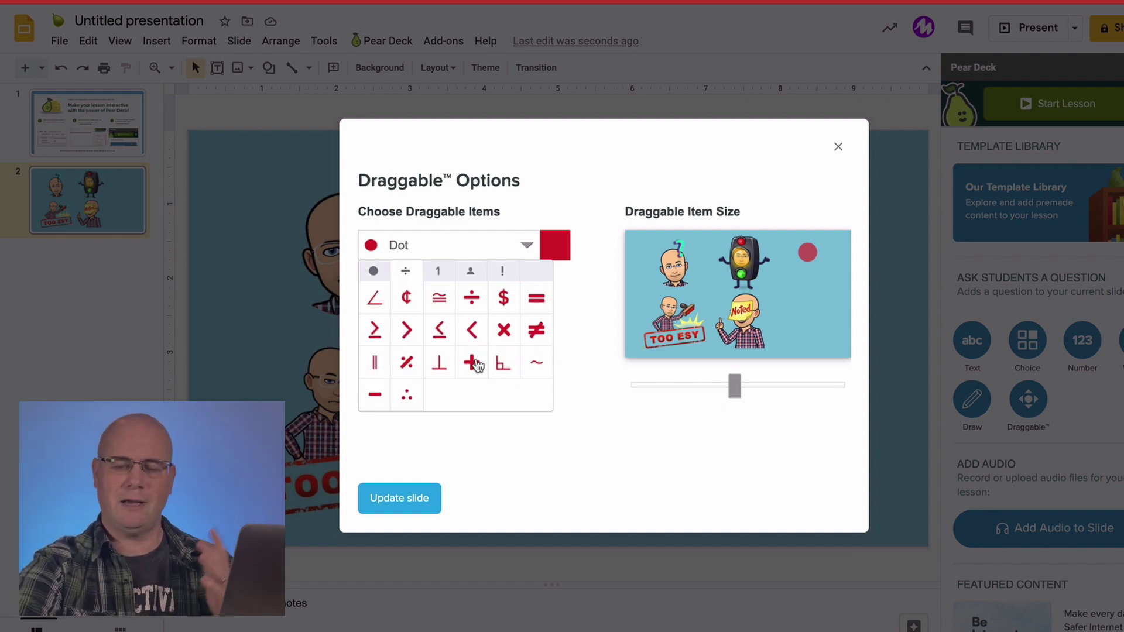
pyautogui.click(440, 273)
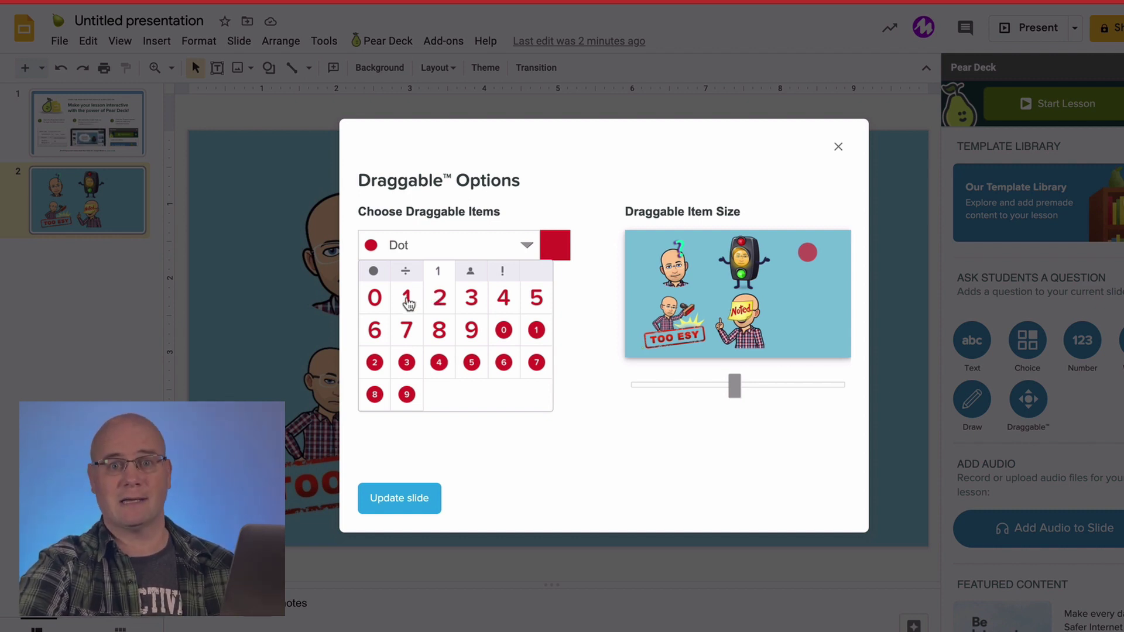
# Make the first draggable a blue number 1 and add a red number 2.
pyautogui.click(407, 300)
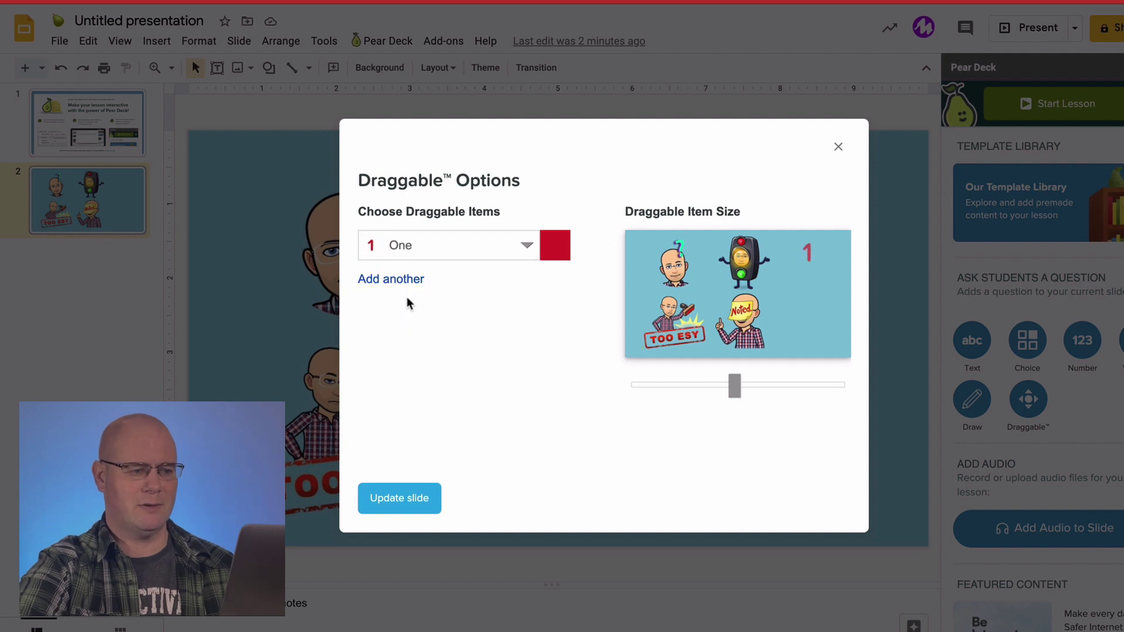
pyautogui.click(563, 250)
pyautogui.click(560, 276)
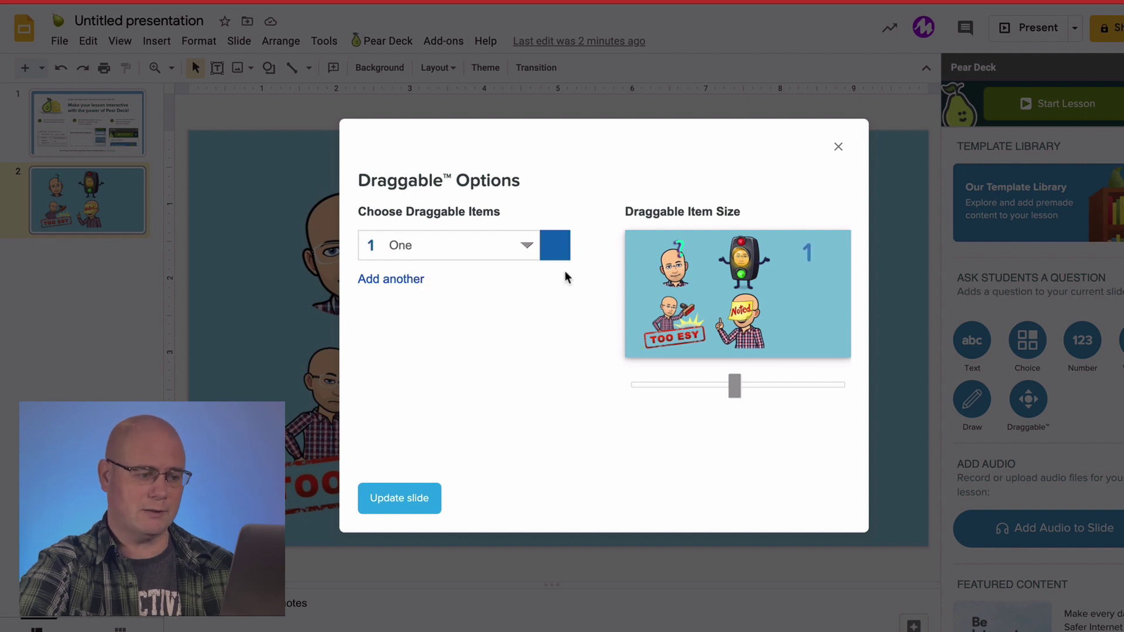
pyautogui.click(398, 279)
pyautogui.click(401, 290)
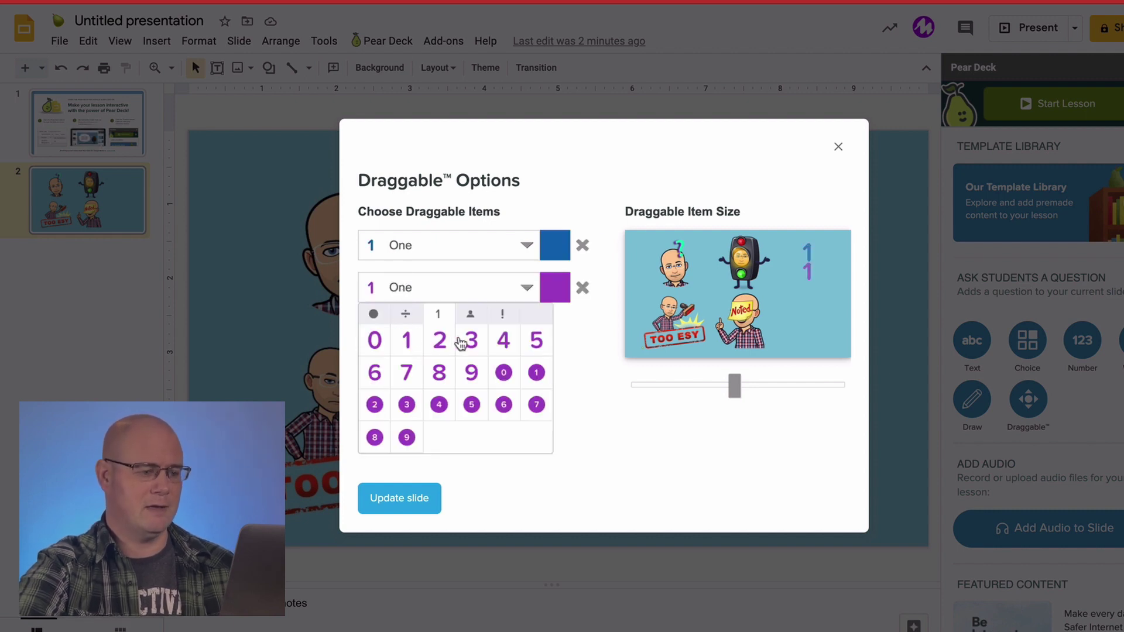
pyautogui.click(439, 340)
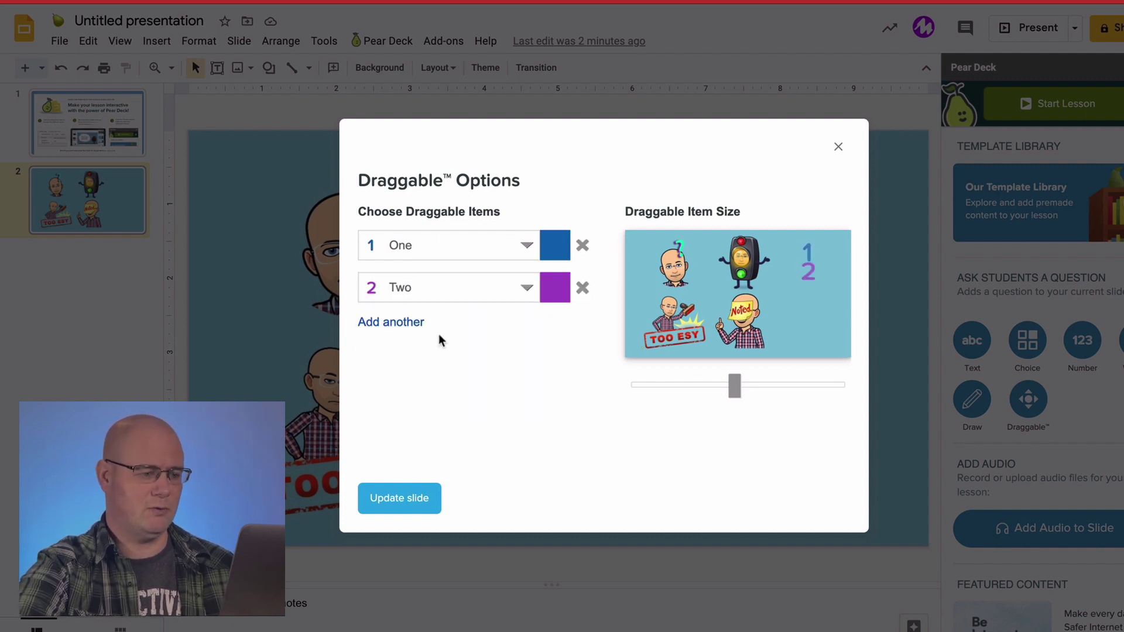
pyautogui.click(563, 292)
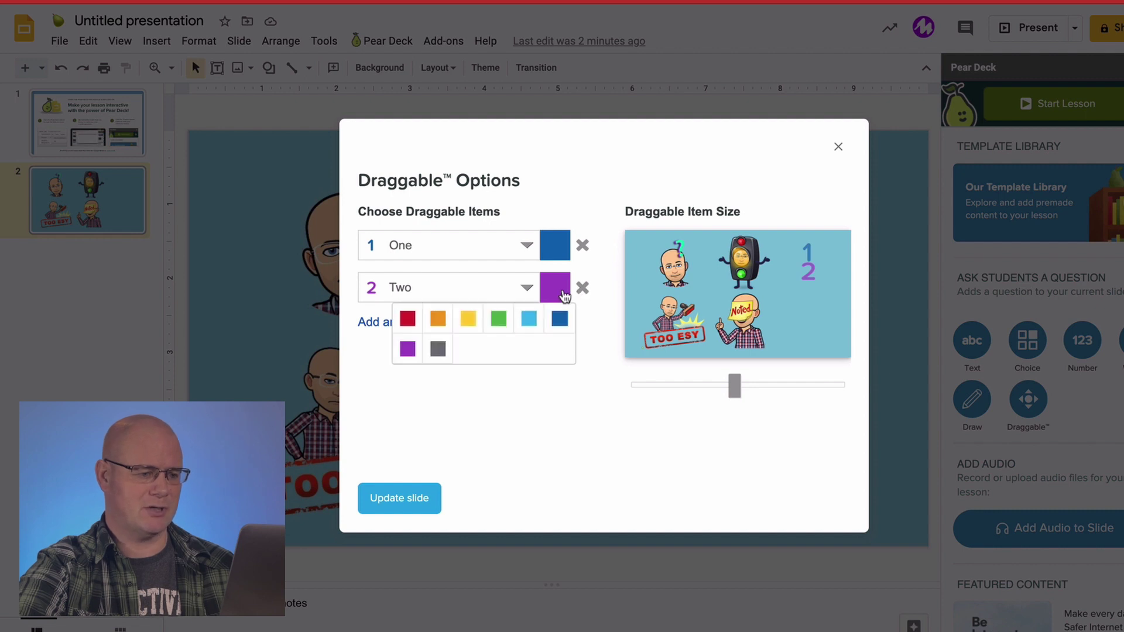
pyautogui.click(408, 319)
# Add draggable numbers 3 and 4, then apply all four numbers to the slide.
pyautogui.click(410, 321)
pyautogui.click(432, 333)
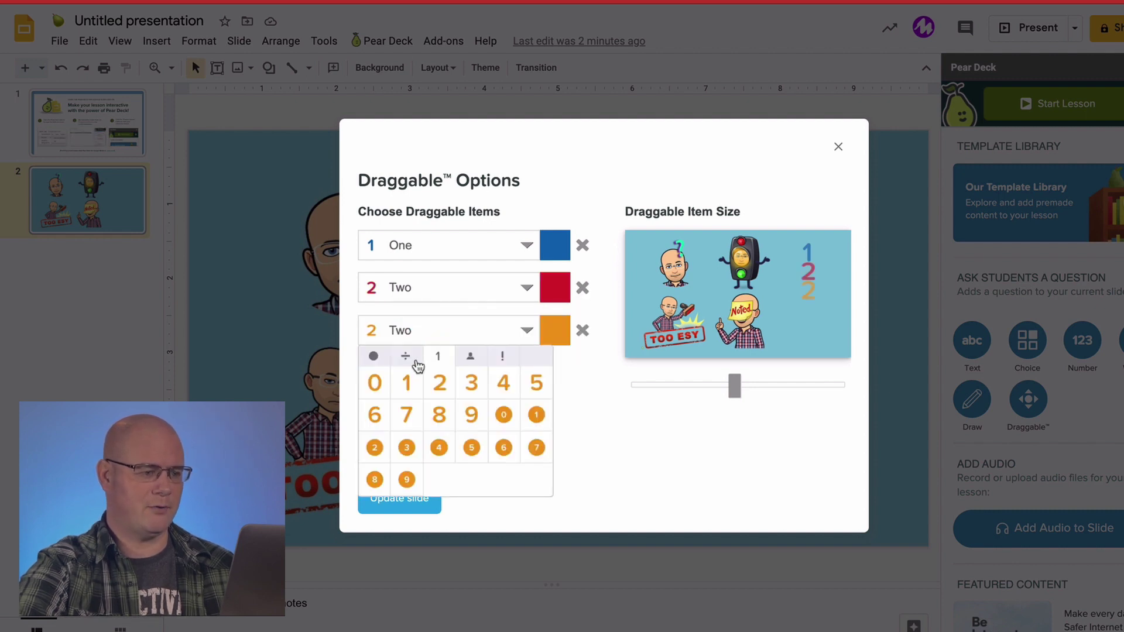
pyautogui.click(470, 383)
pyautogui.click(402, 366)
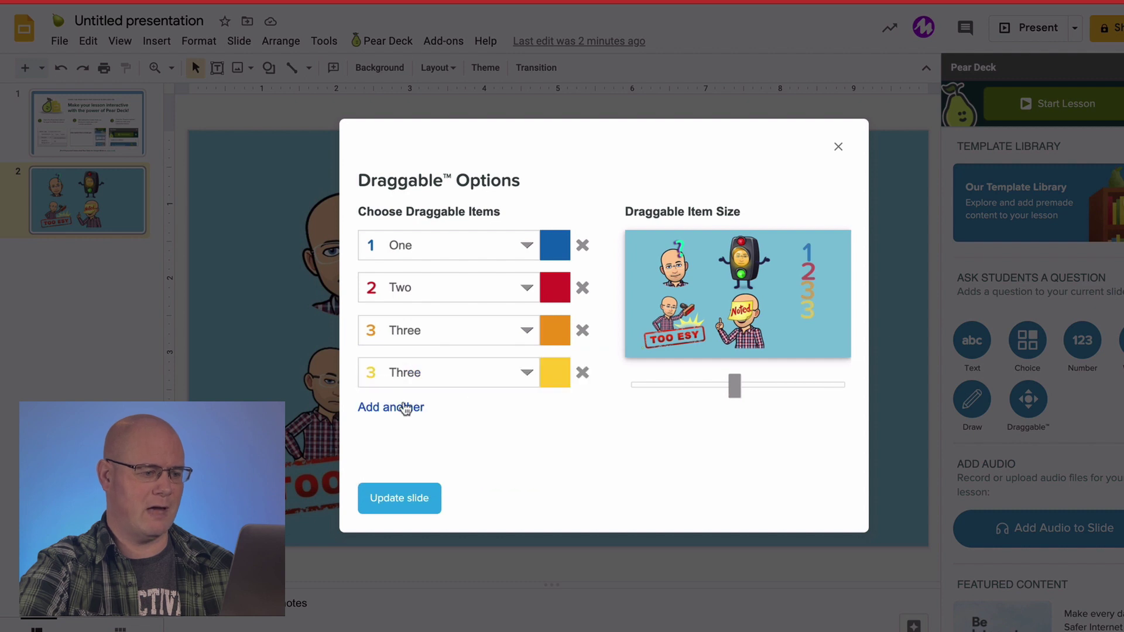
pyautogui.click(420, 375)
pyautogui.click(503, 427)
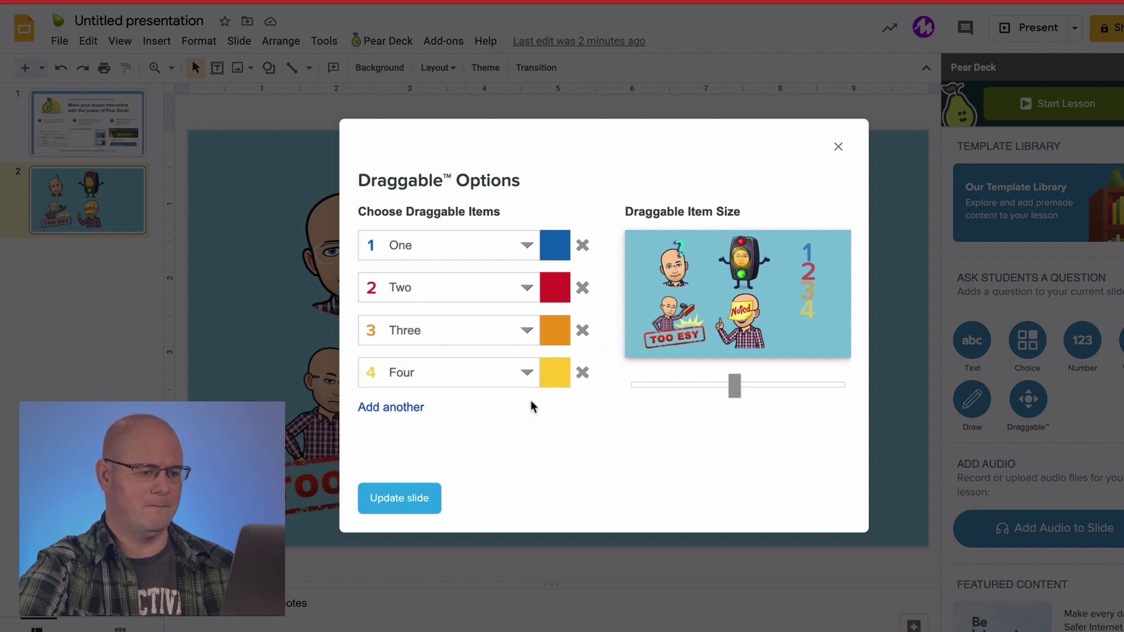
pyautogui.click(419, 498)
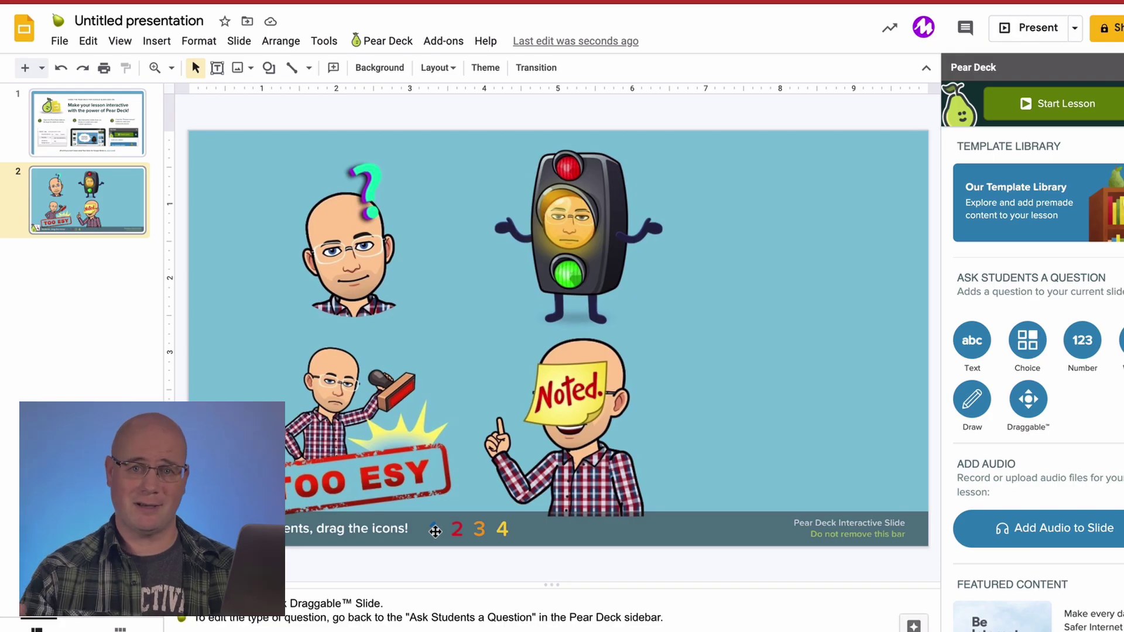